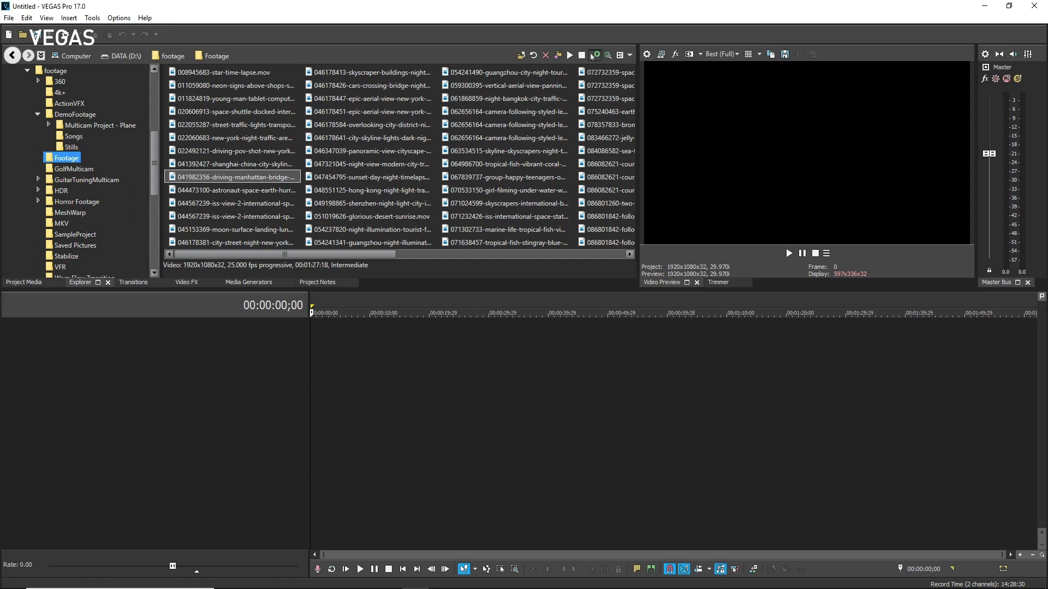
# Add the Manhattan bridge driving clip to the timeline, matching the project to its 25p settings.
pyautogui.moveTo(188, 180); pyautogui.dragTo(328, 346)
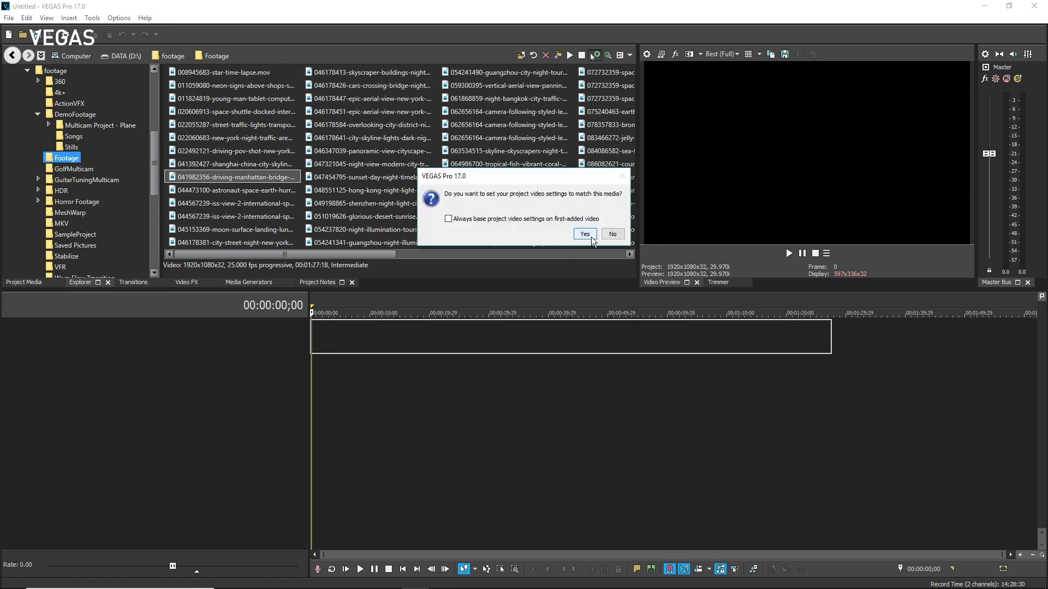
pyautogui.click(585, 235)
pyautogui.click(185, 282)
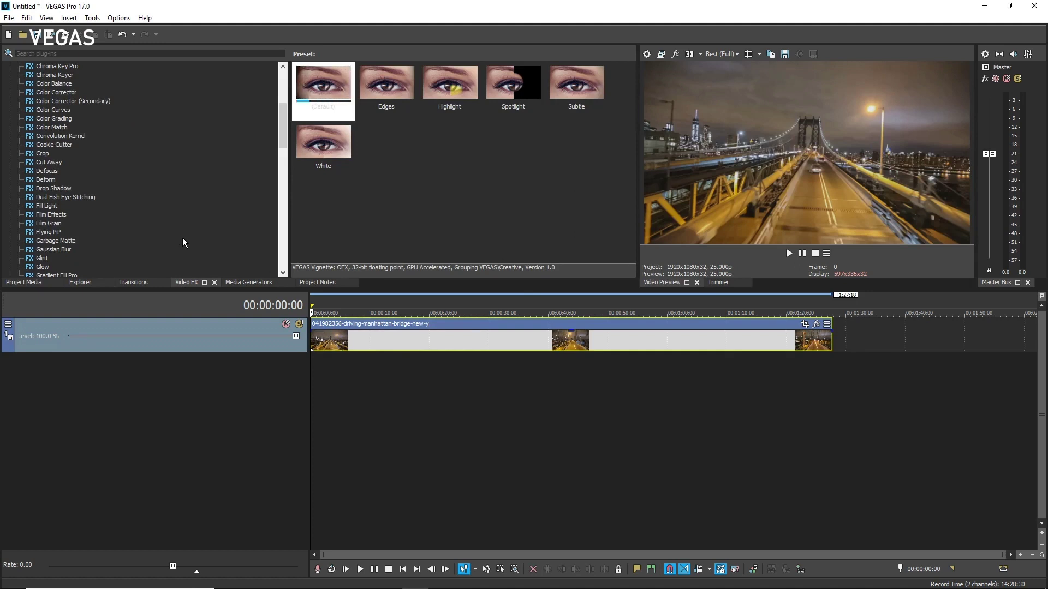
# Apply the Default presets of Color Curves, Color Balance and Vignette to the bridge clip.
pyautogui.click(47, 110)
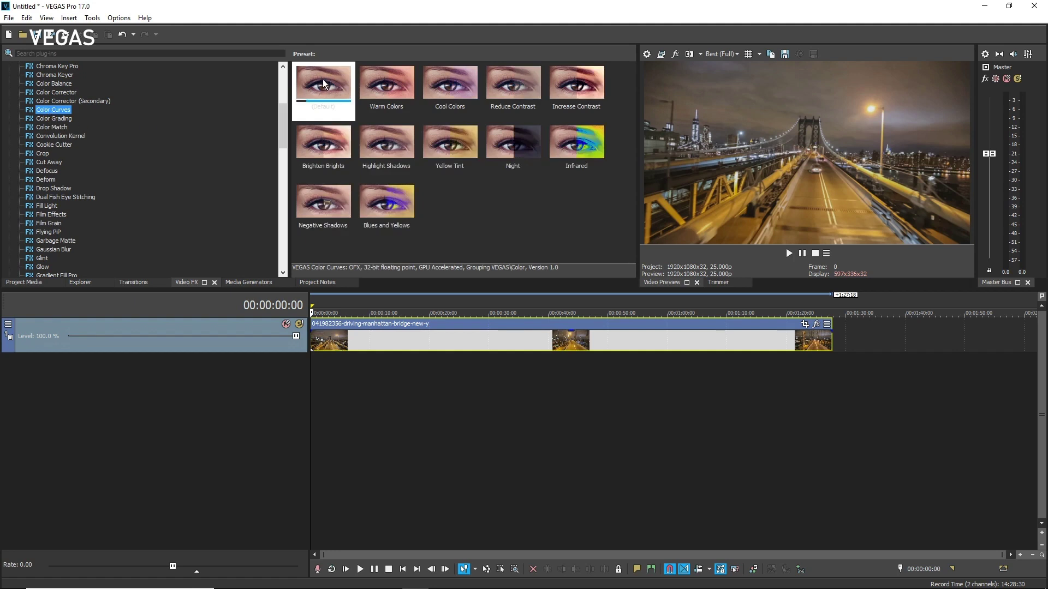
pyautogui.moveTo(324, 84); pyautogui.dragTo(366, 341)
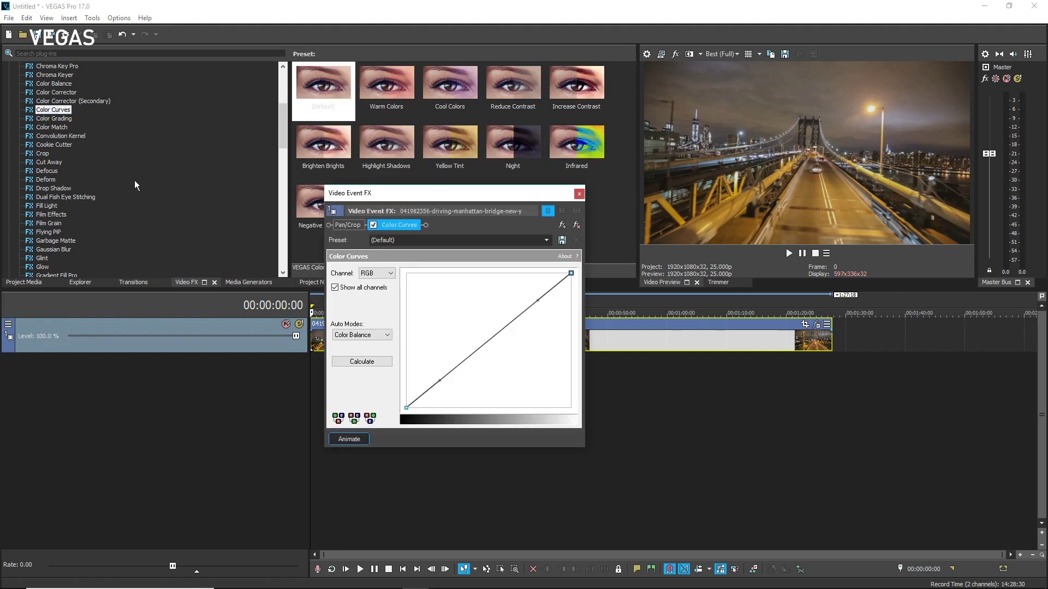
pyautogui.click(54, 85)
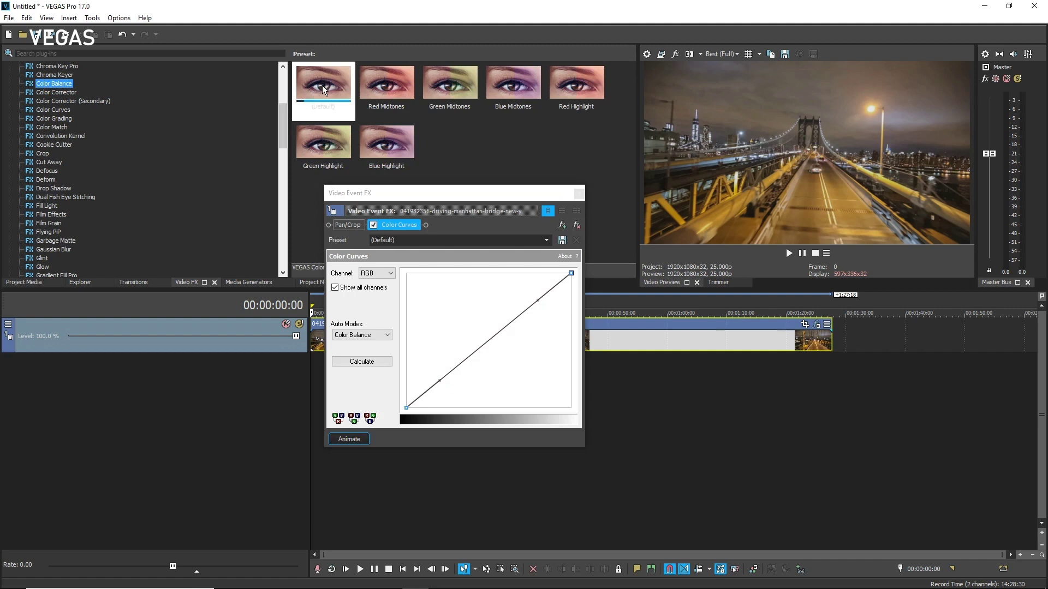
pyautogui.moveTo(324, 87); pyautogui.dragTo(606, 343)
pyautogui.moveTo(283, 127); pyautogui.dragTo(283, 248)
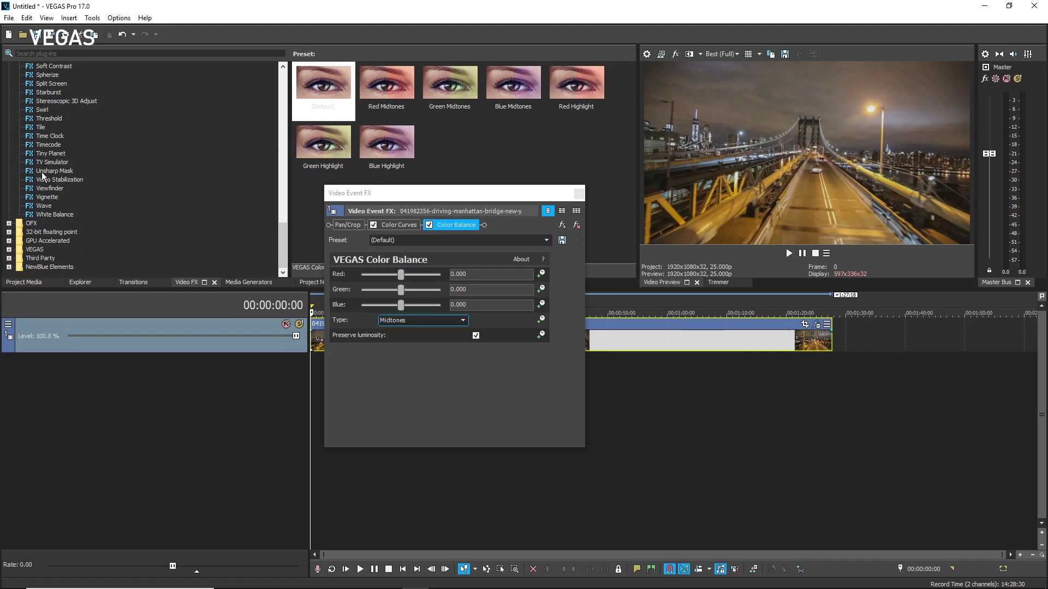
pyautogui.click(41, 197)
pyautogui.moveTo(324, 88); pyautogui.dragTo(604, 332)
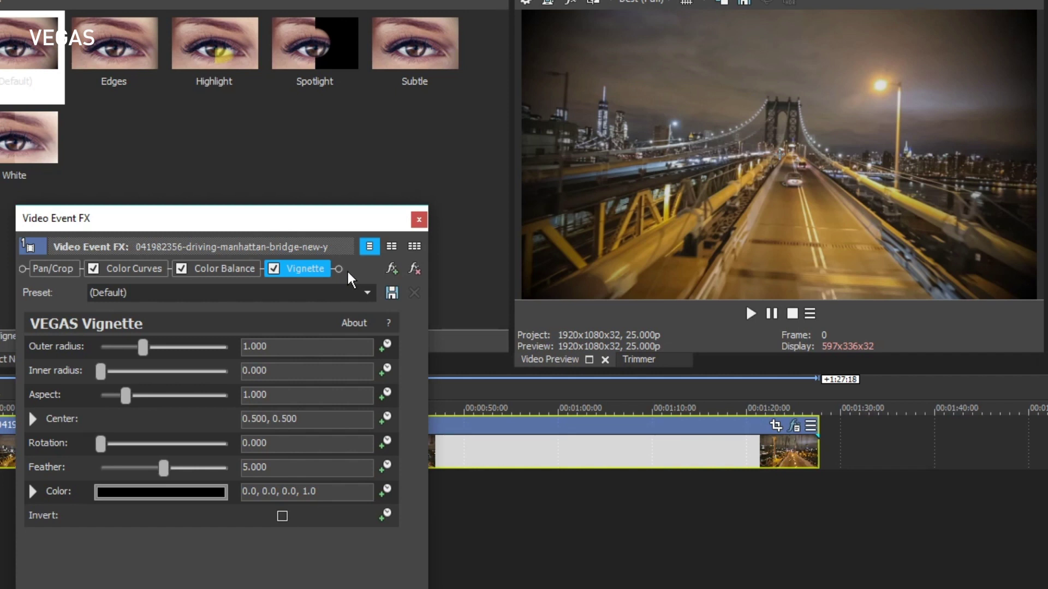
# Set Color Balance Green to 0.208 and give Color Curves the Increase Contrast preset.
pyautogui.click(235, 270)
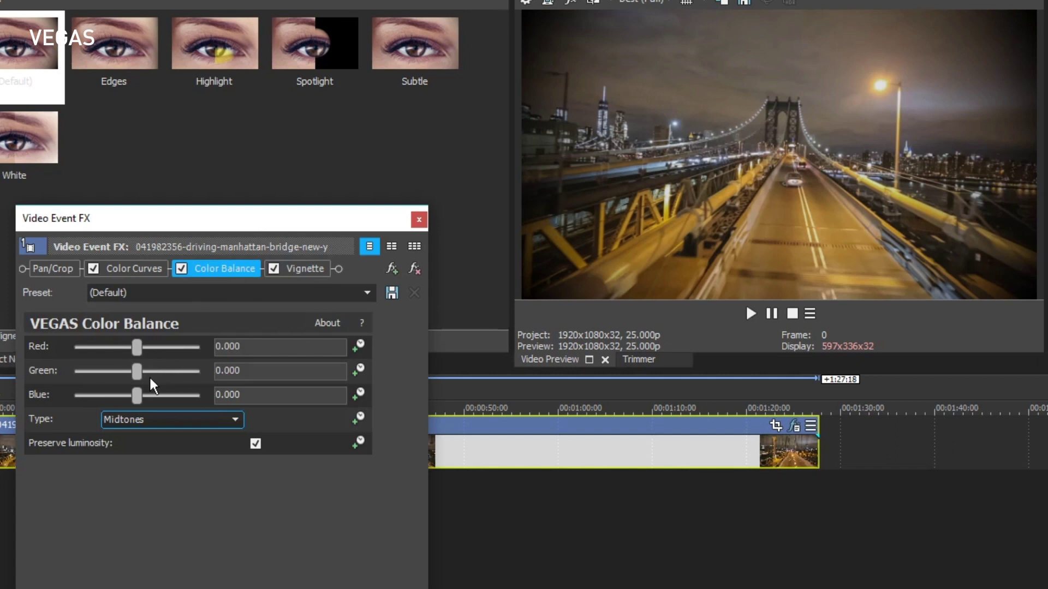
pyautogui.moveTo(136, 369); pyautogui.dragTo(164, 372)
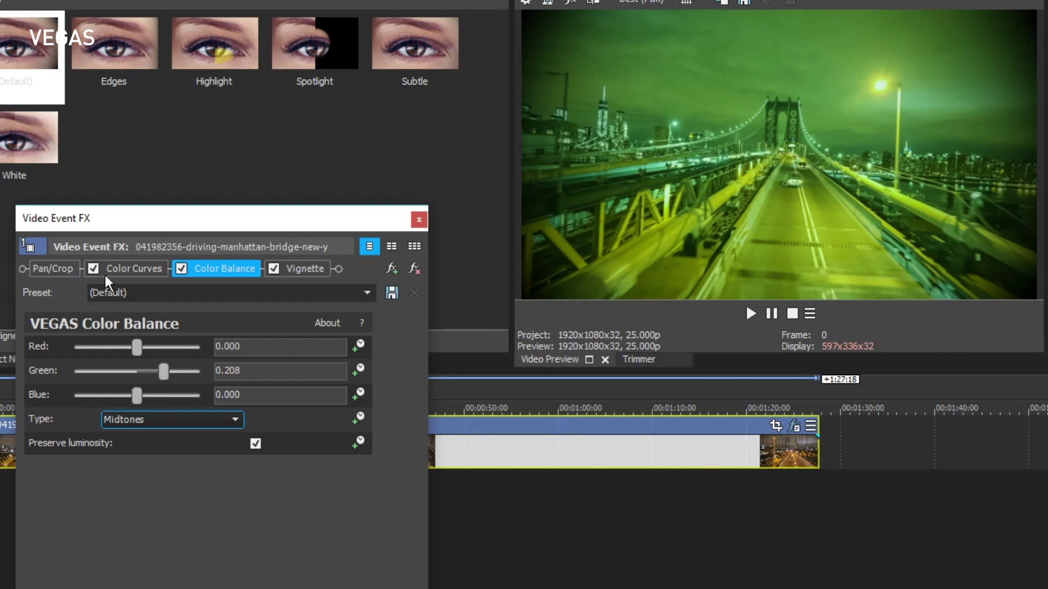
pyautogui.click(126, 270)
pyautogui.click(363, 293)
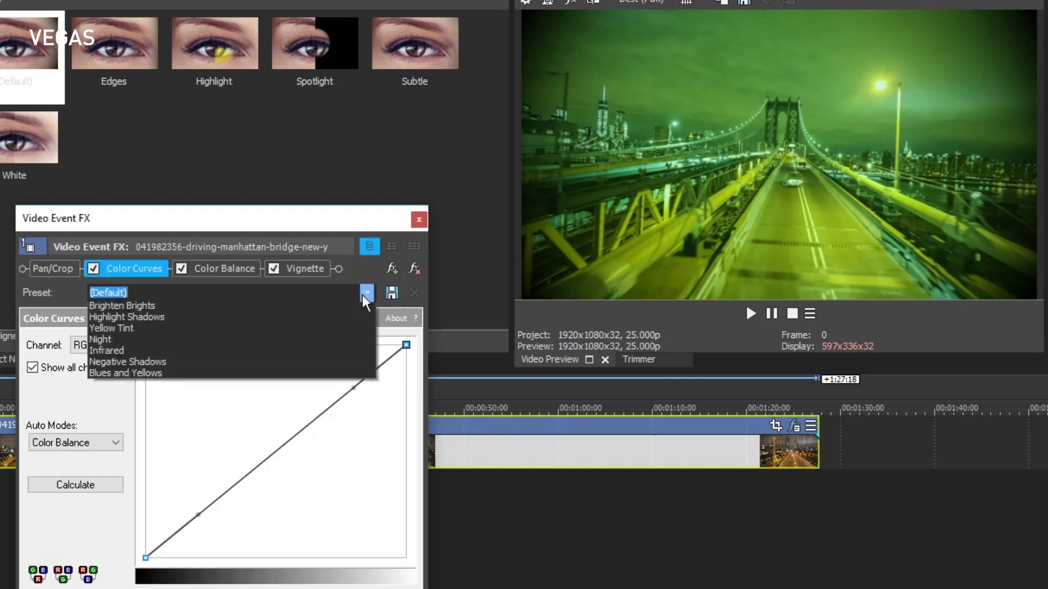
pyautogui.click(120, 353)
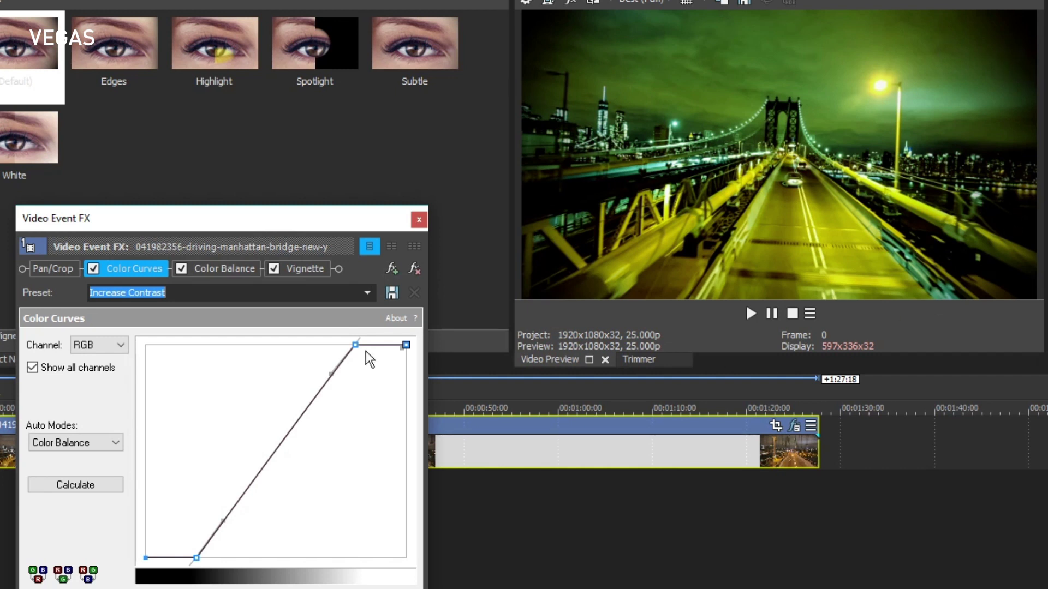
# Disable the Vignette in the clip's FX chain and bring up the Plug-In Chooser.
pyautogui.click(273, 268)
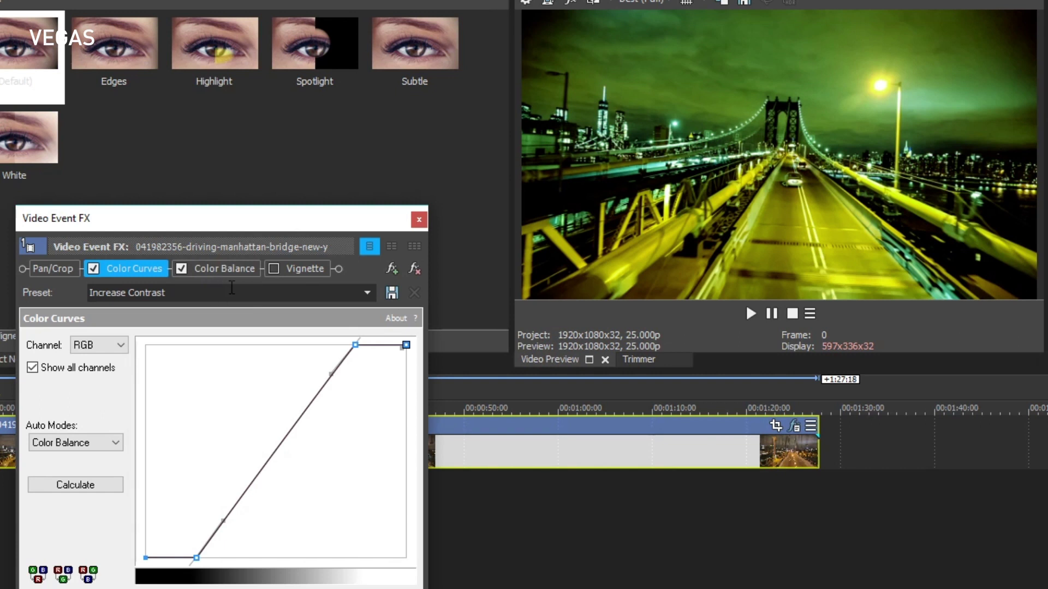
pyautogui.click(390, 265)
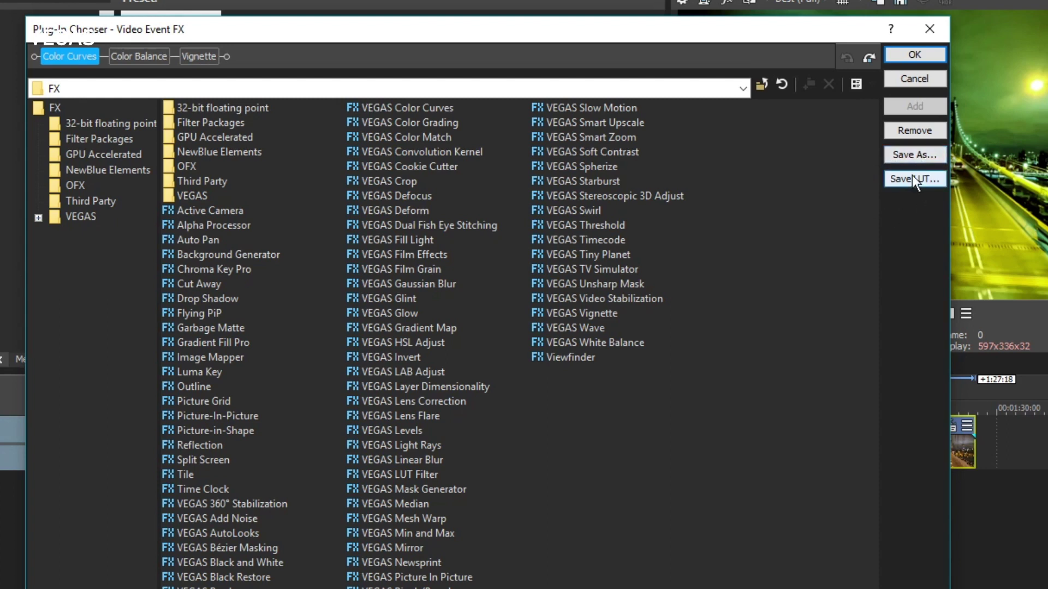
# Export the FX chain as a LUT over the existing MyLUT.cube, then close both effect windows.
pyautogui.click(912, 178)
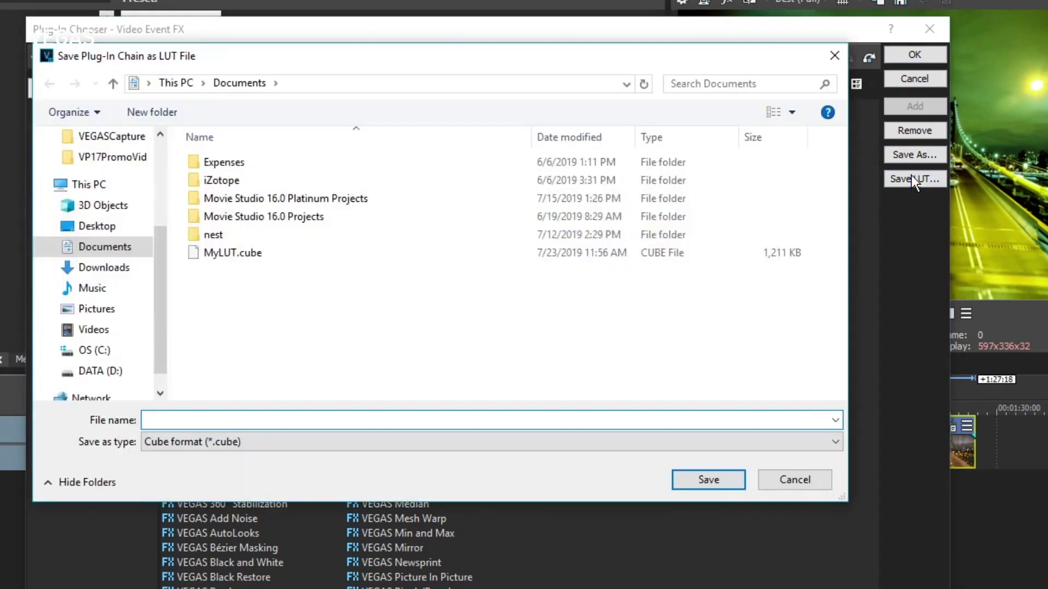
pyautogui.click(218, 255)
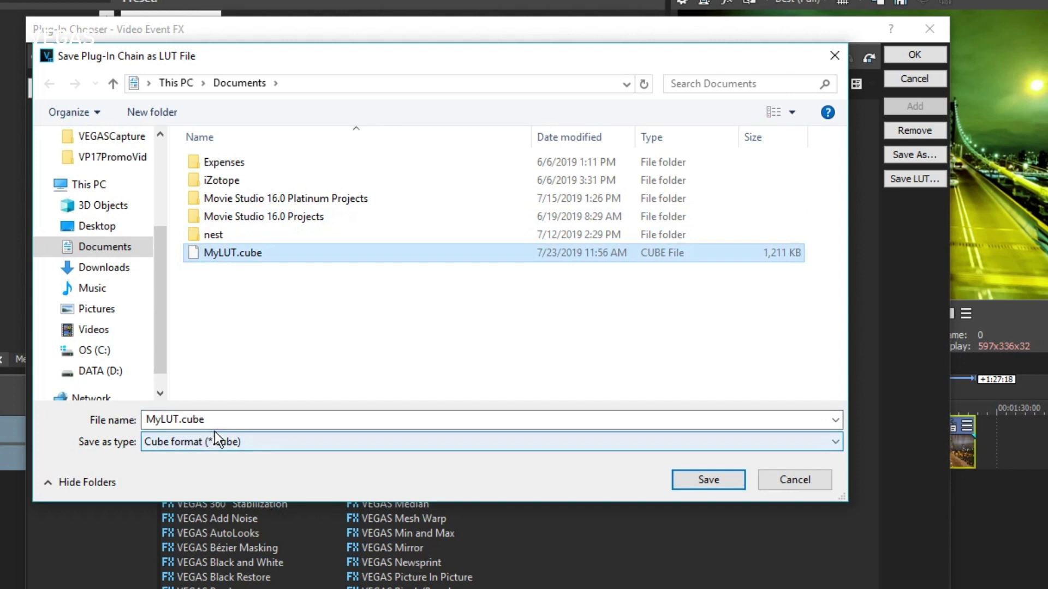
pyautogui.click(714, 481)
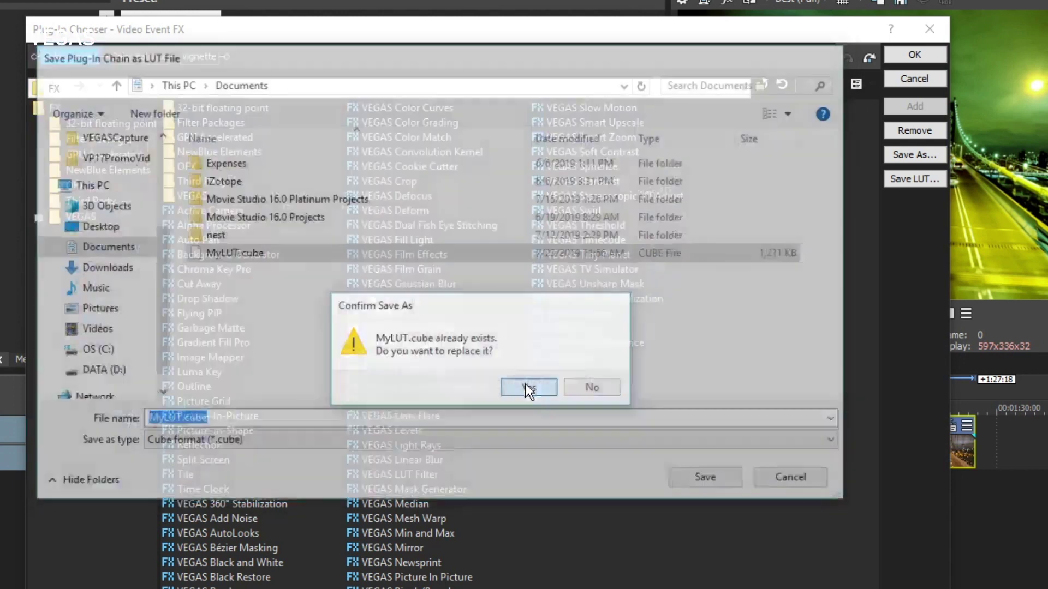
pyautogui.click(526, 385)
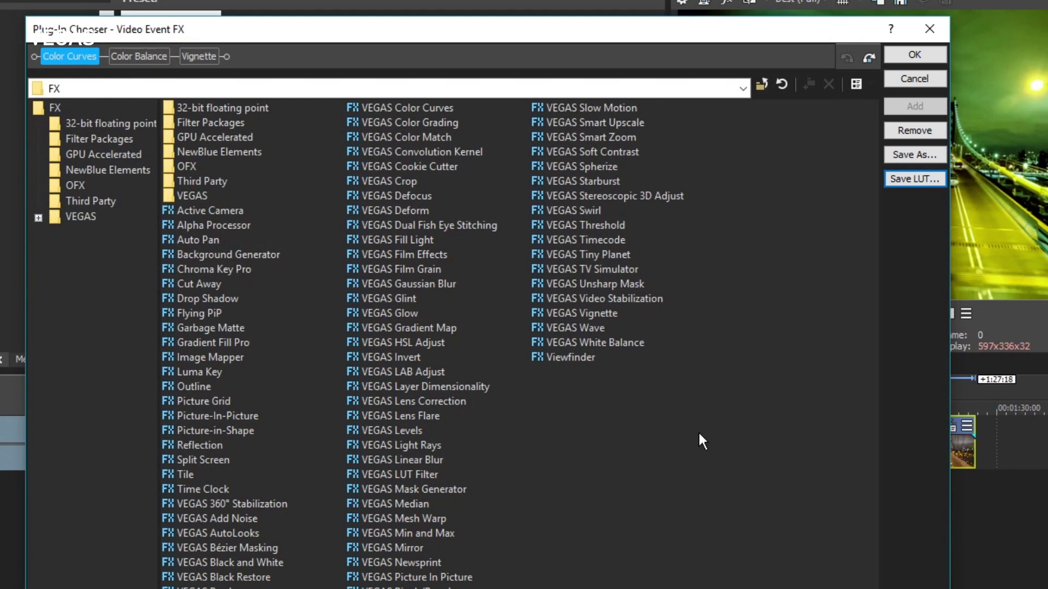
pyautogui.click(920, 78)
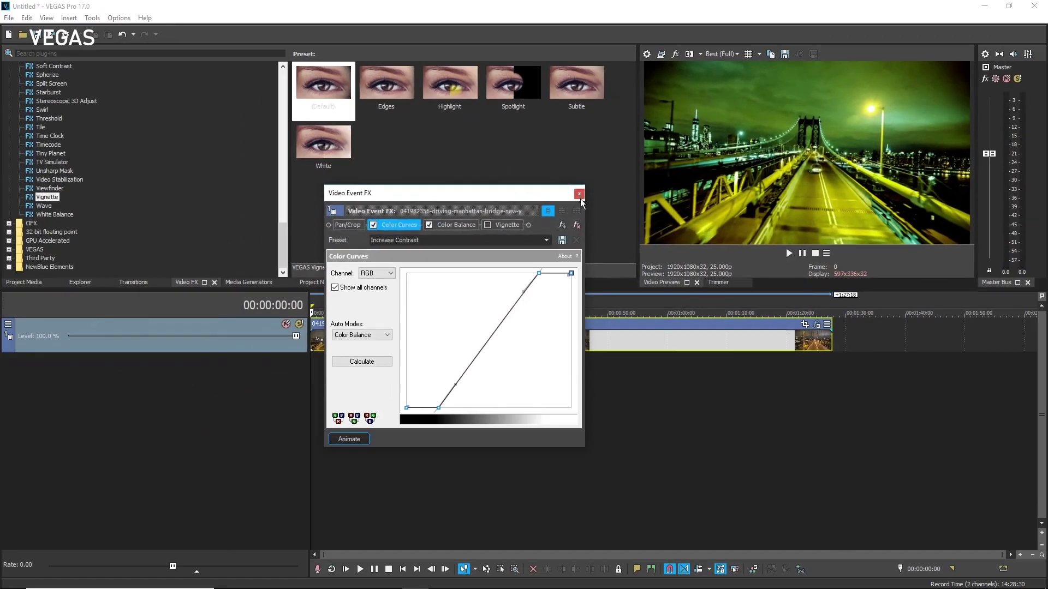
pyautogui.click(577, 206)
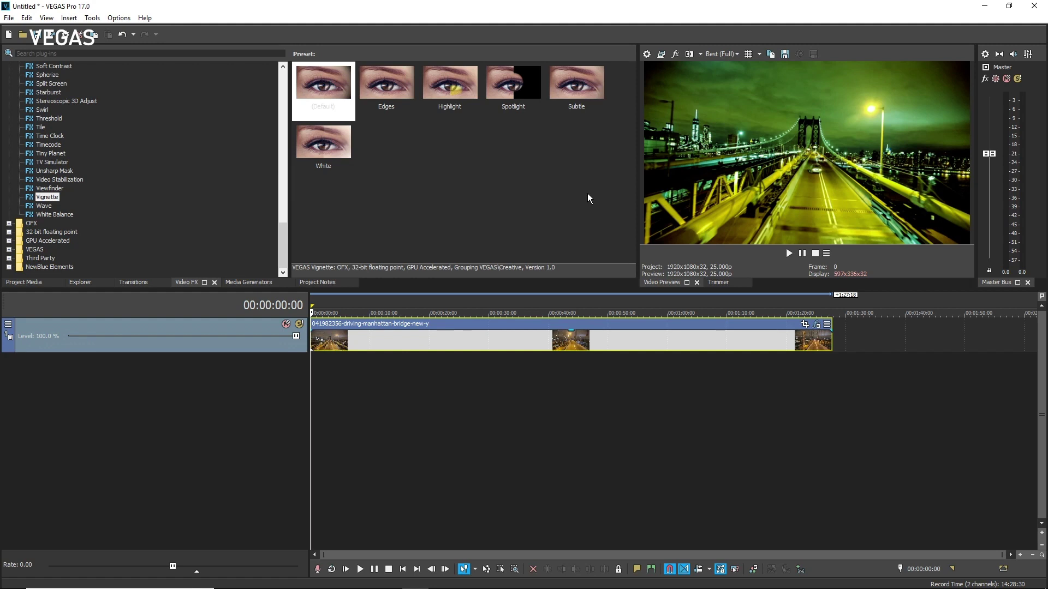
# In Color Grading, push the Gamma wheel toward blue and bend the RGB curve into an S.
pyautogui.click(753, 569)
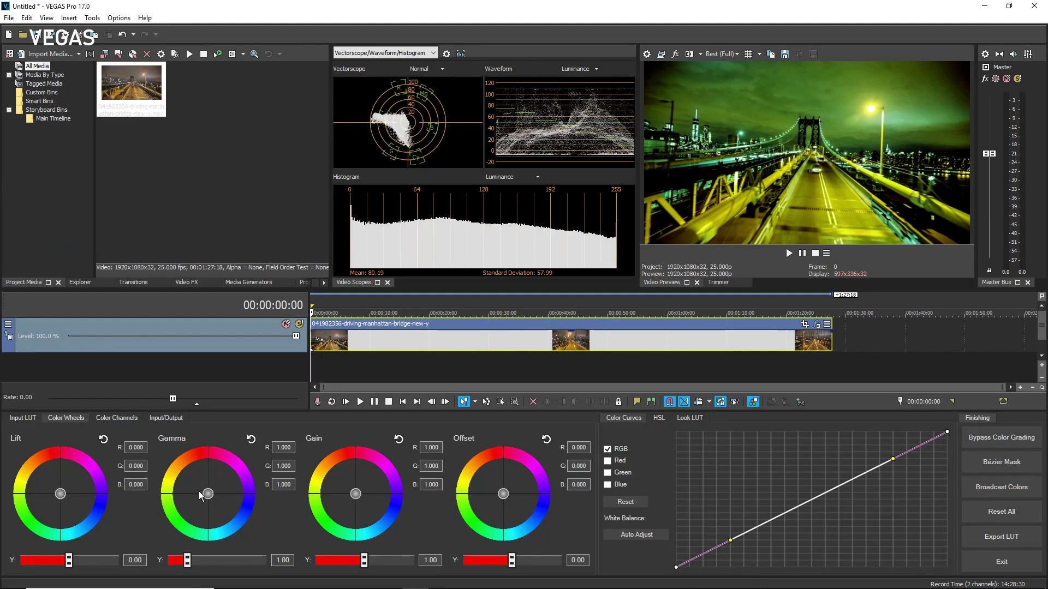
pyautogui.moveTo(208, 494); pyautogui.dragTo(254, 509)
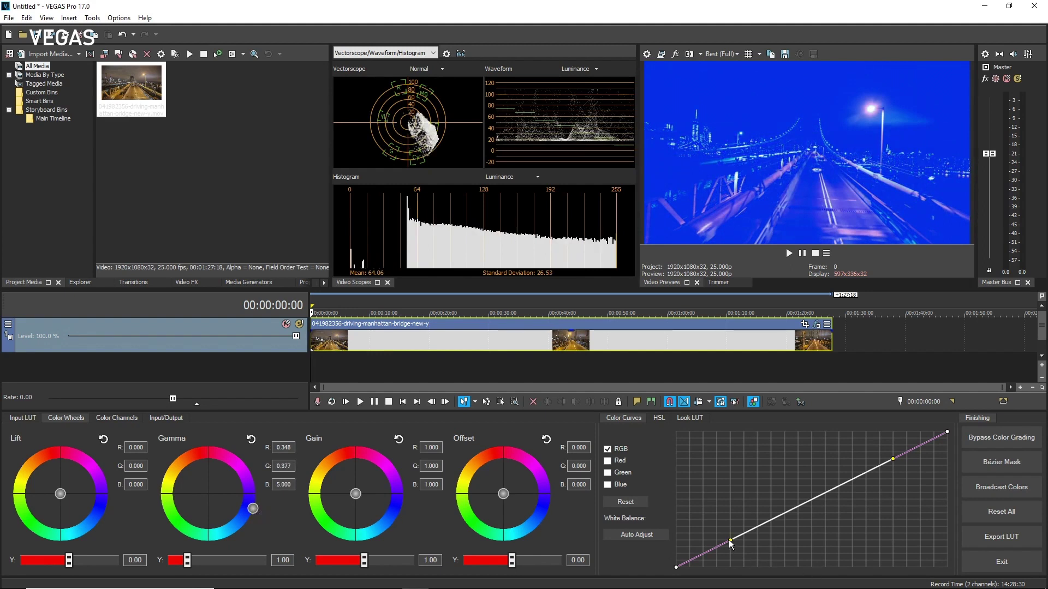
pyautogui.moveTo(729, 540); pyautogui.dragTo(734, 499)
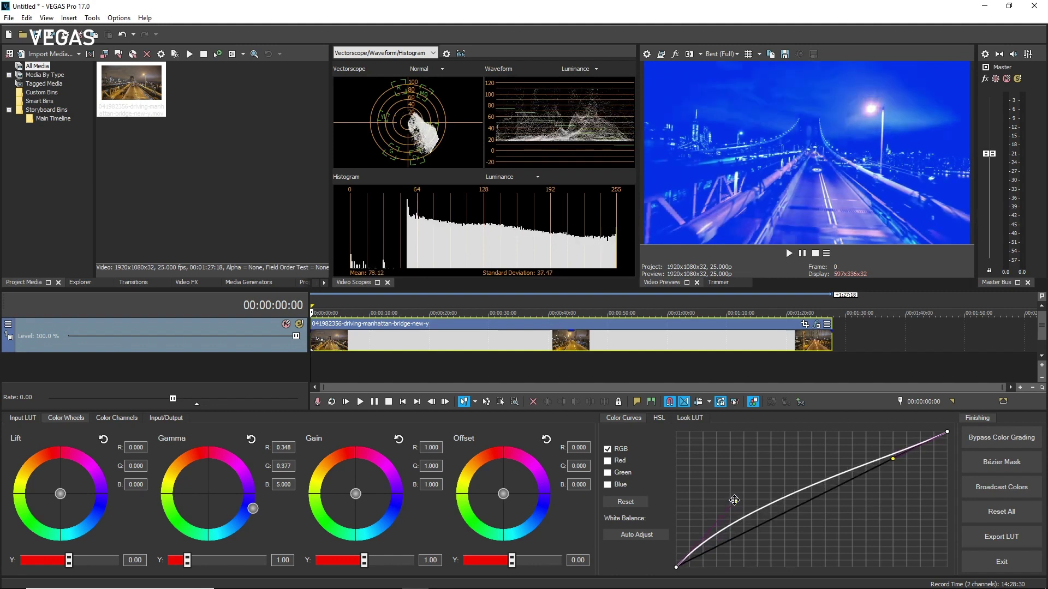
pyautogui.moveTo(893, 461); pyautogui.dragTo(903, 476)
# Export the current grade as a LUT named AnotherLUT in Documents.
pyautogui.click(1004, 536)
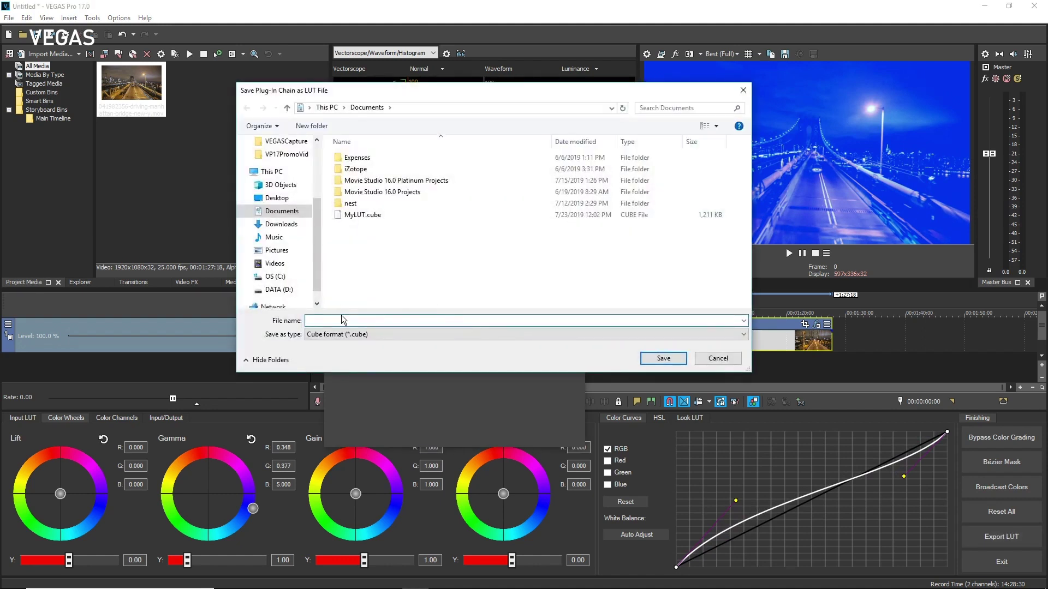
pyautogui.write('AnotherLUT')
pyautogui.click(672, 356)
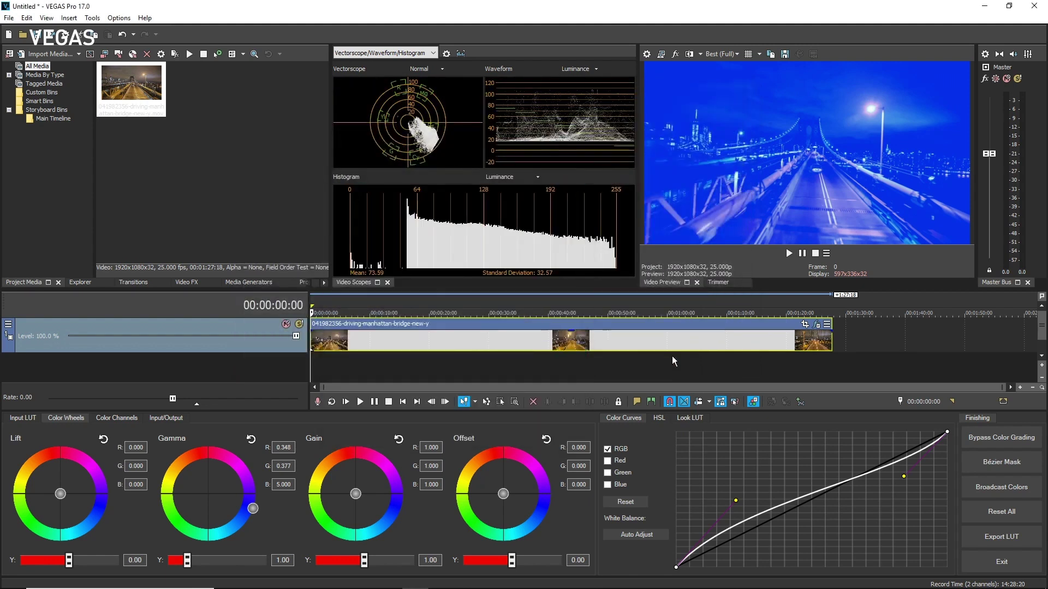
# Exit the grading panel and place the city-street night New York clip after the bridge clip.
pyautogui.click(999, 558)
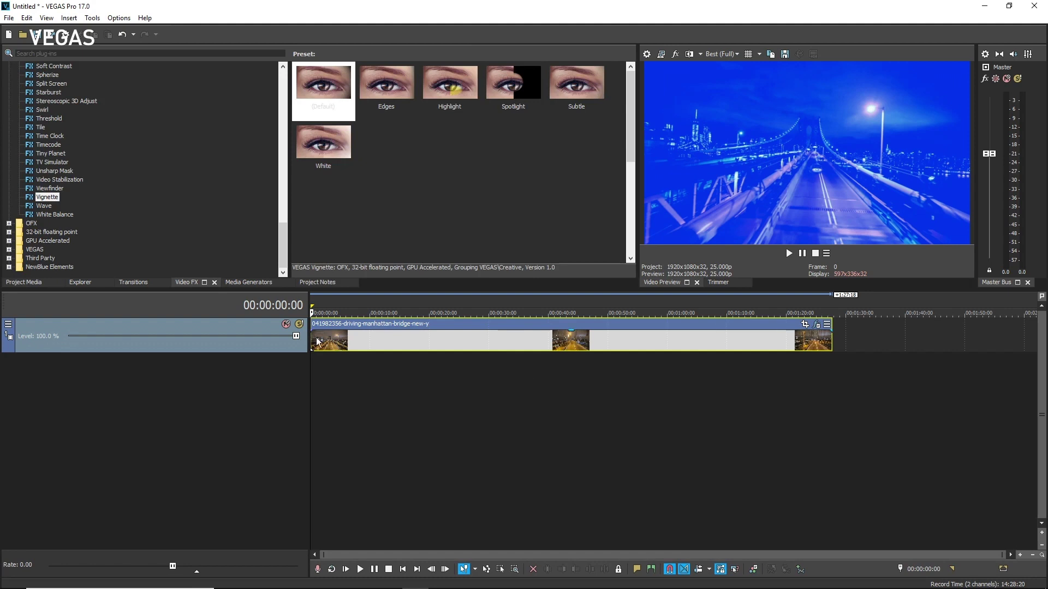
pyautogui.click(82, 283)
pyautogui.click(235, 217)
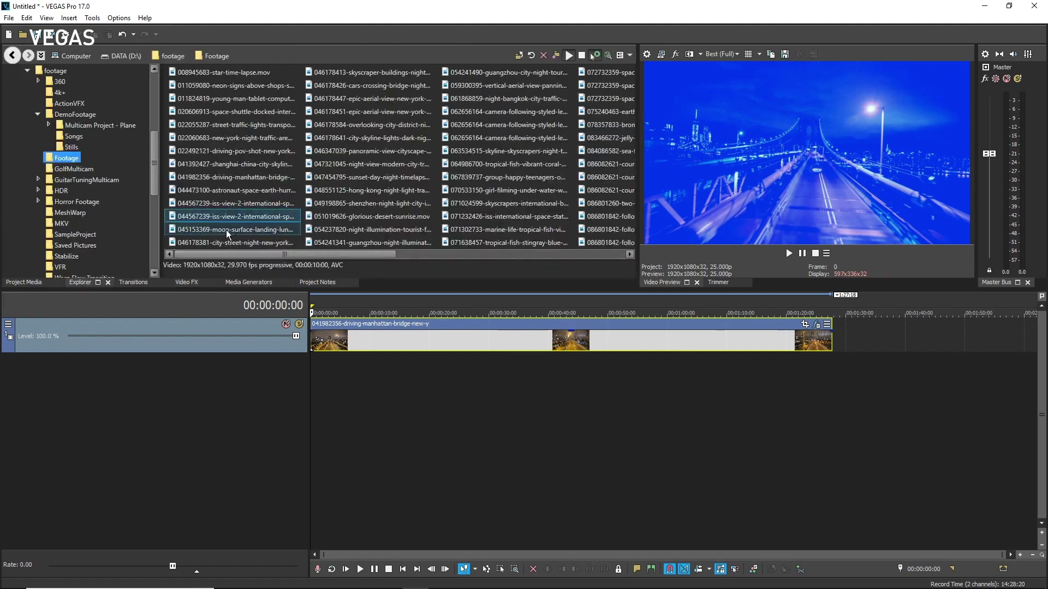
pyautogui.click(218, 241)
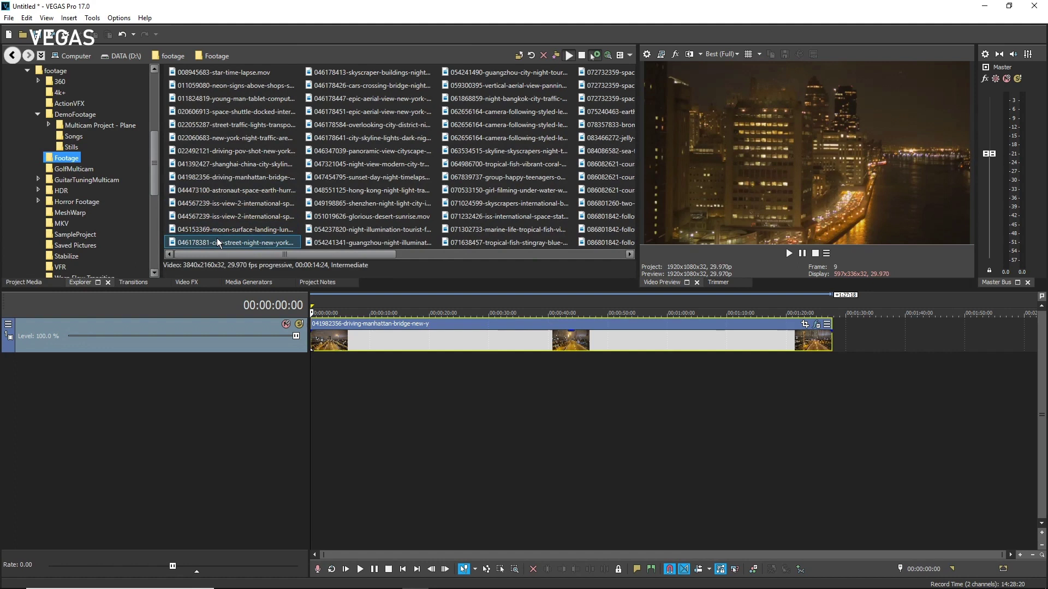
pyautogui.moveTo(215, 240); pyautogui.dragTo(862, 334)
pyautogui.click(888, 345)
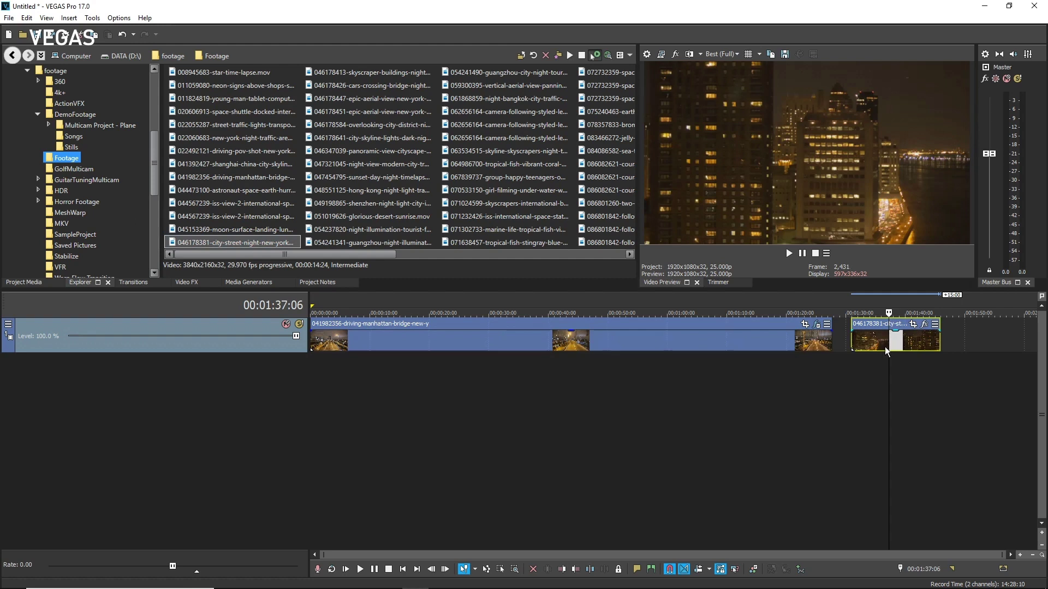
pyautogui.click(186, 283)
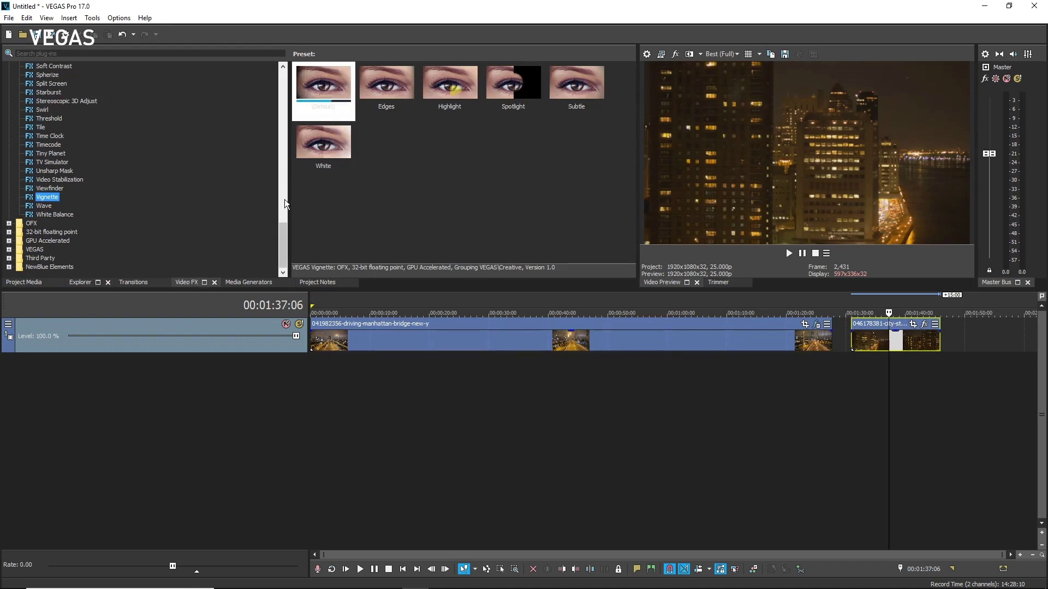
# Apply a LUT Filter to the city-street clip and load MyLUT.cube from Documents into it.
pyautogui.moveTo(285, 235); pyautogui.dragTo(293, 161)
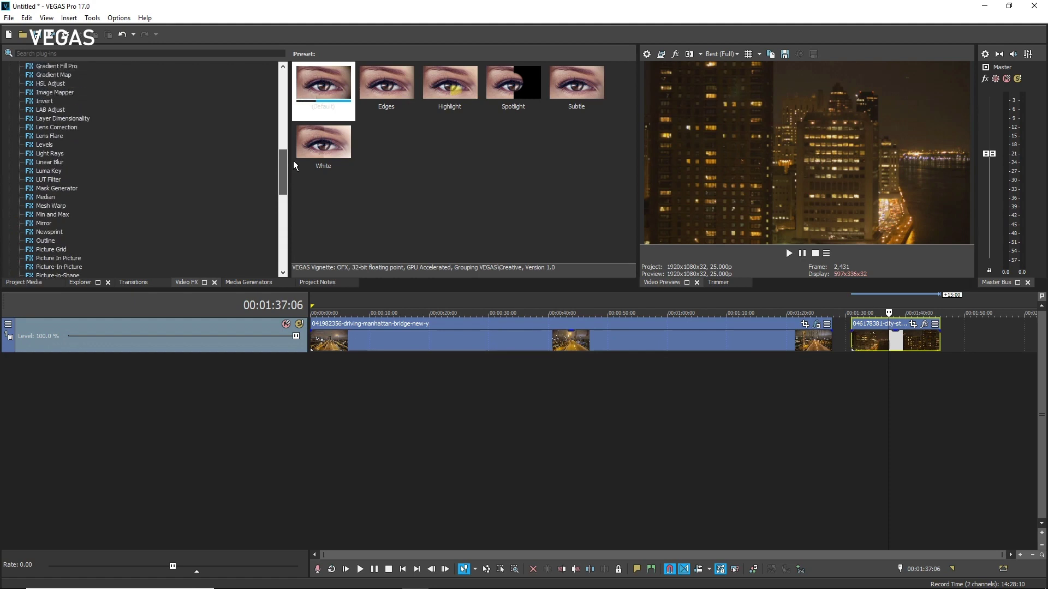
pyautogui.click(49, 180)
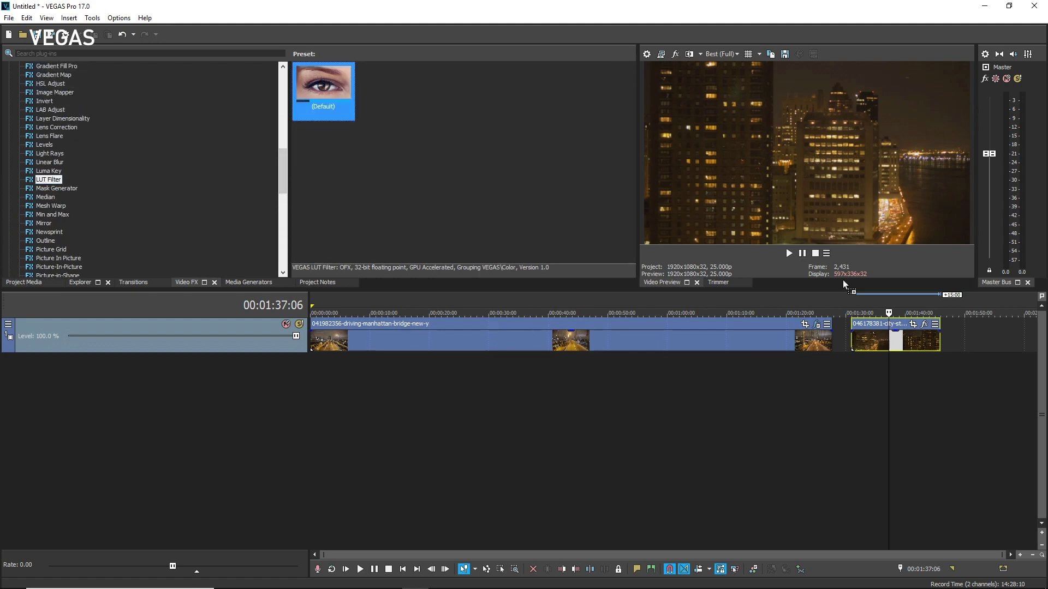
pyautogui.moveTo(880, 334); pyautogui.dragTo(879, 334)
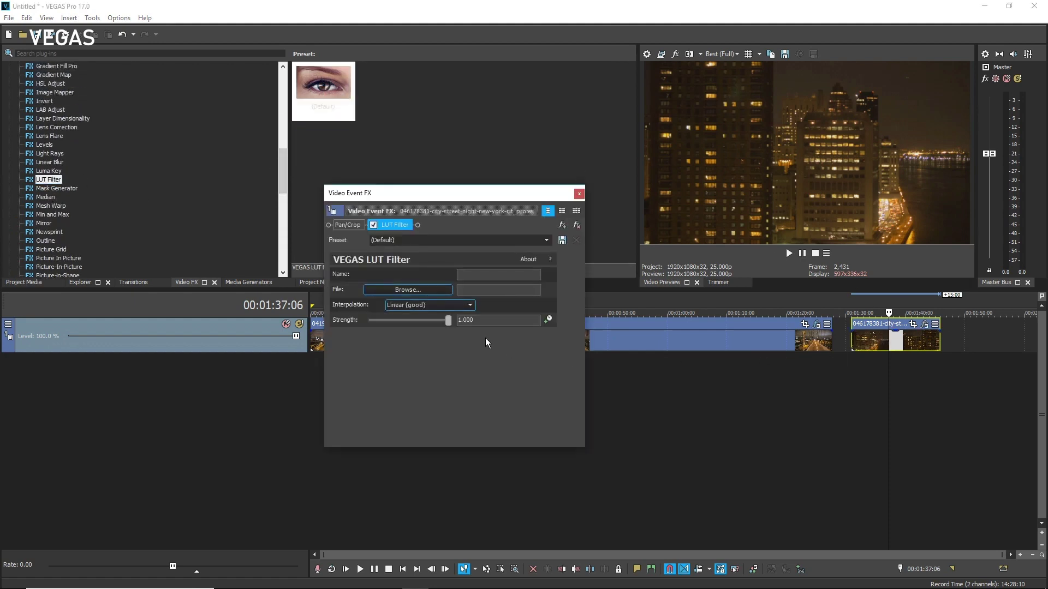
pyautogui.click(405, 289)
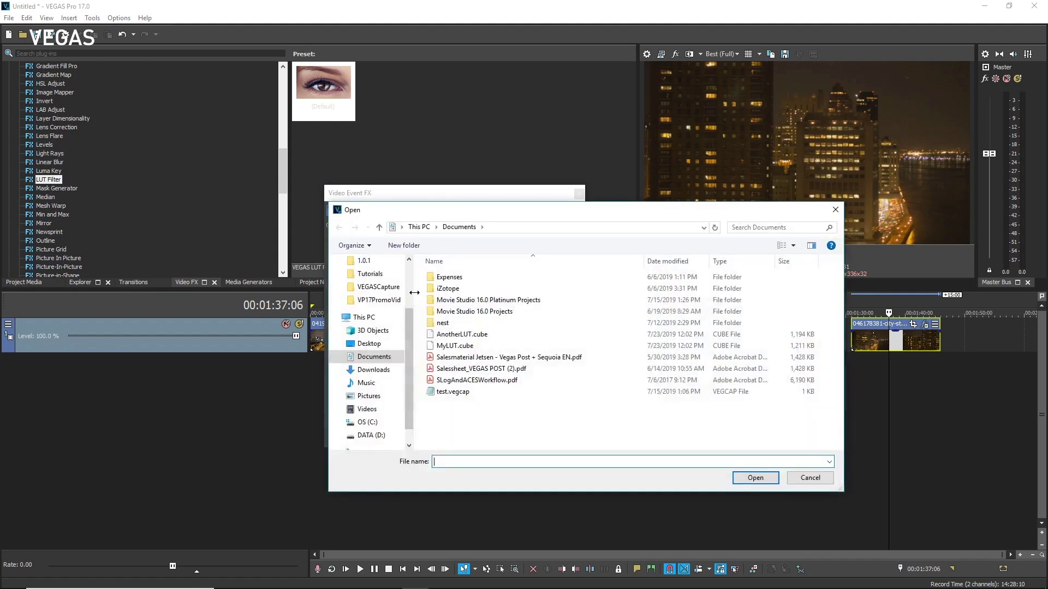
pyautogui.click(453, 345)
pyautogui.doubleClick(453, 345)
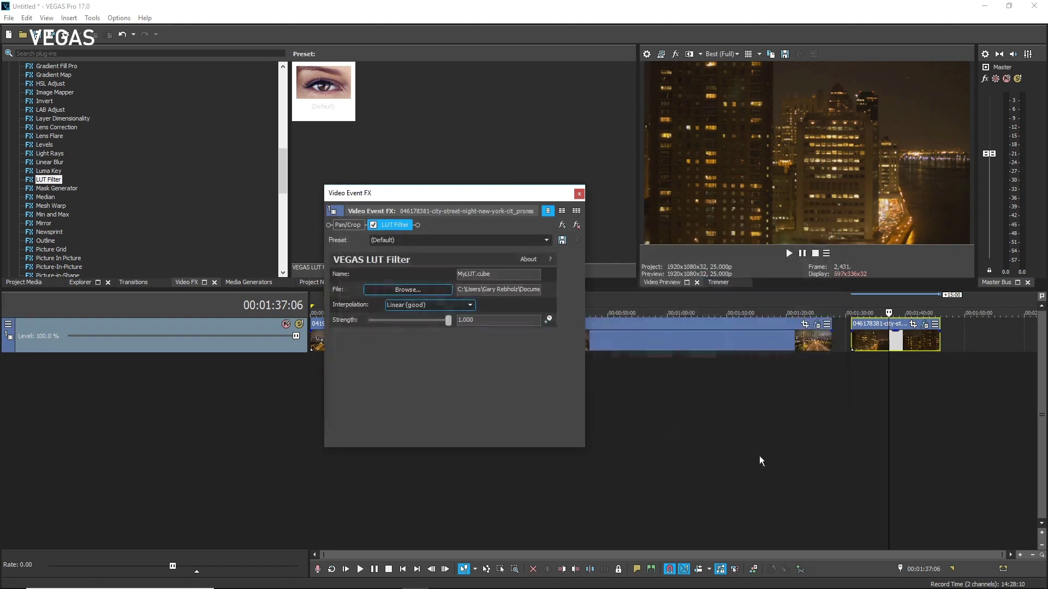